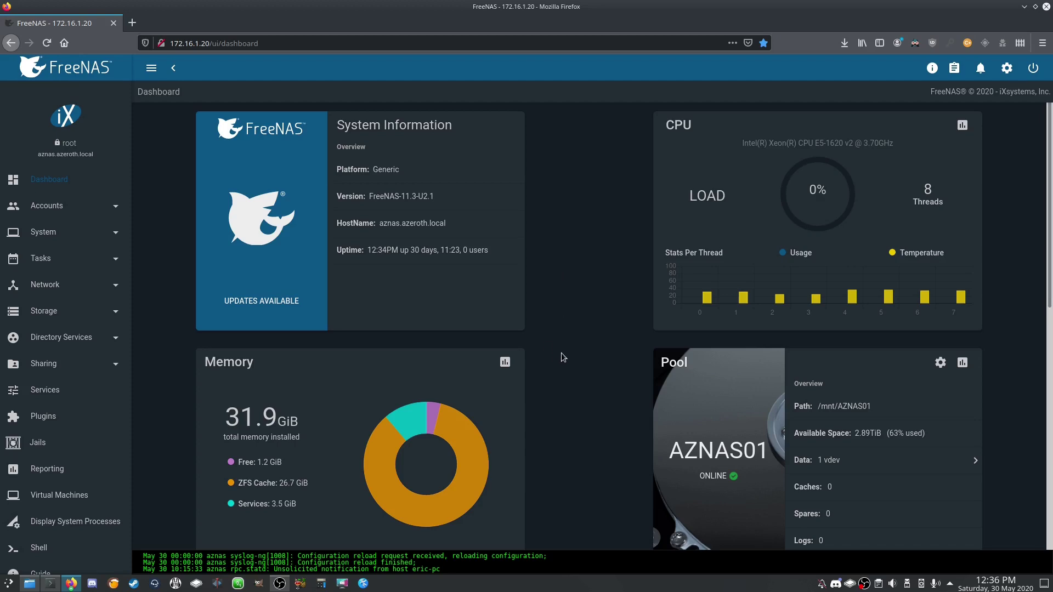
# Step: Review the pool card, check the drives under Storage > Disks, then go to the Pools overview
pyautogui.scroll(-3, 584, 357)
pyautogui.moveTo(854, 349); pyautogui.dragTo(921, 351)
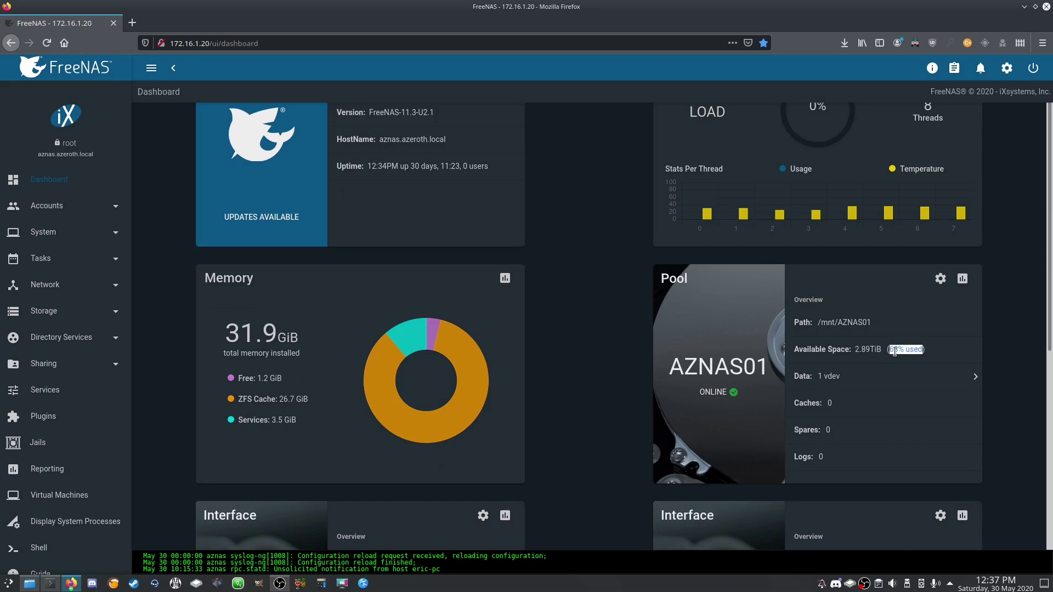
pyautogui.click(893, 328)
pyautogui.click(44, 311)
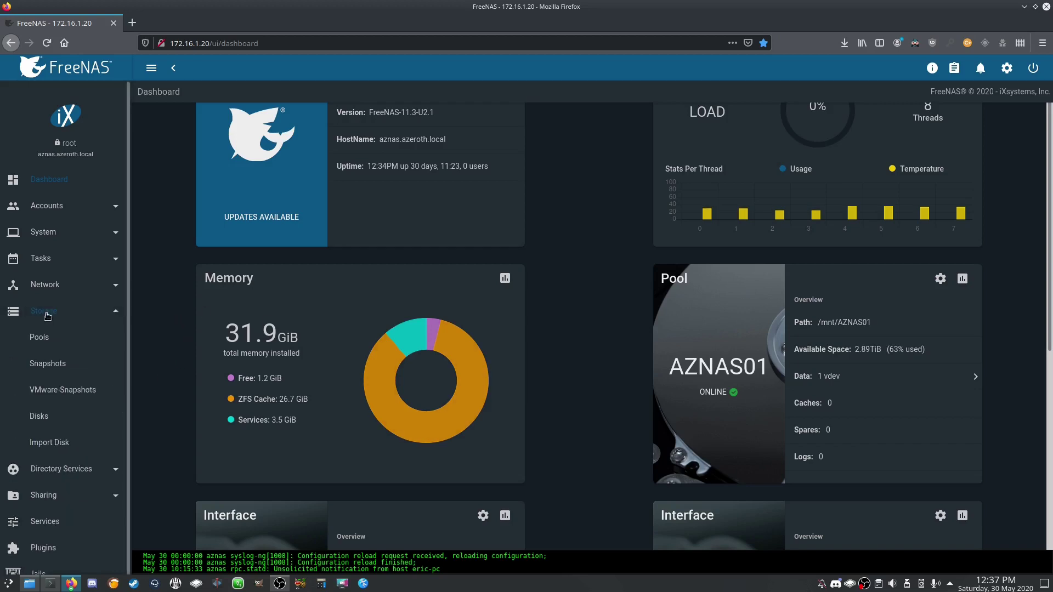
pyautogui.click(39, 417)
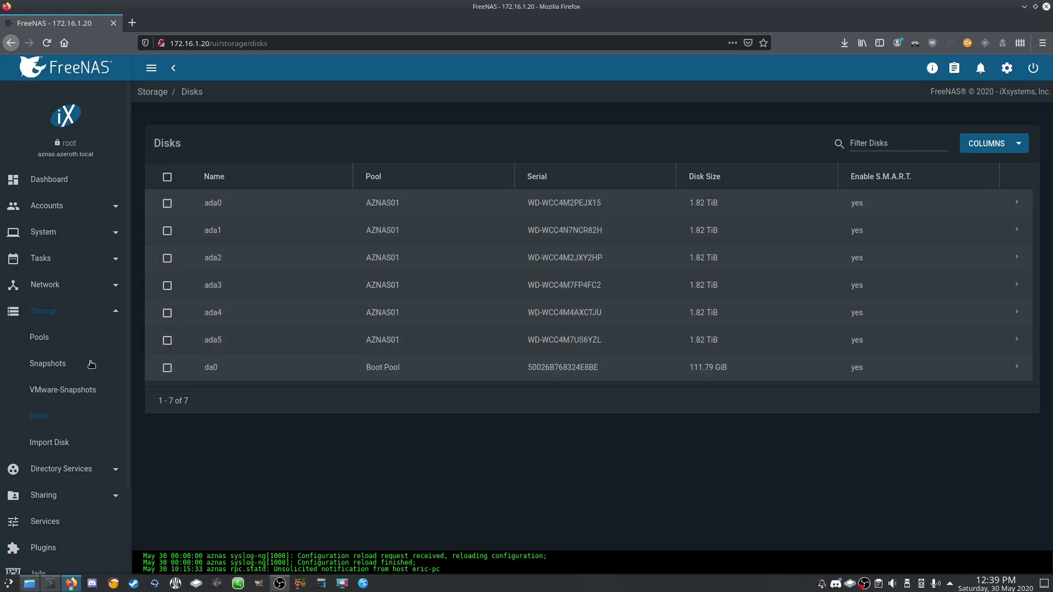
pyautogui.click(47, 341)
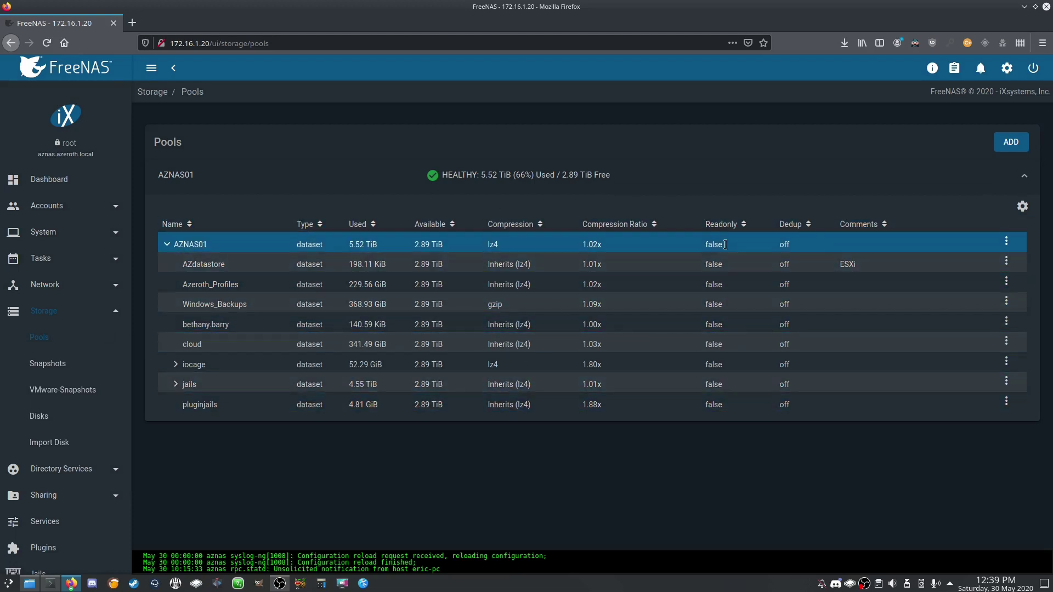
# Step: Open the Status page for pool AZNAS01 from its gear menu
pyautogui.click(1022, 207)
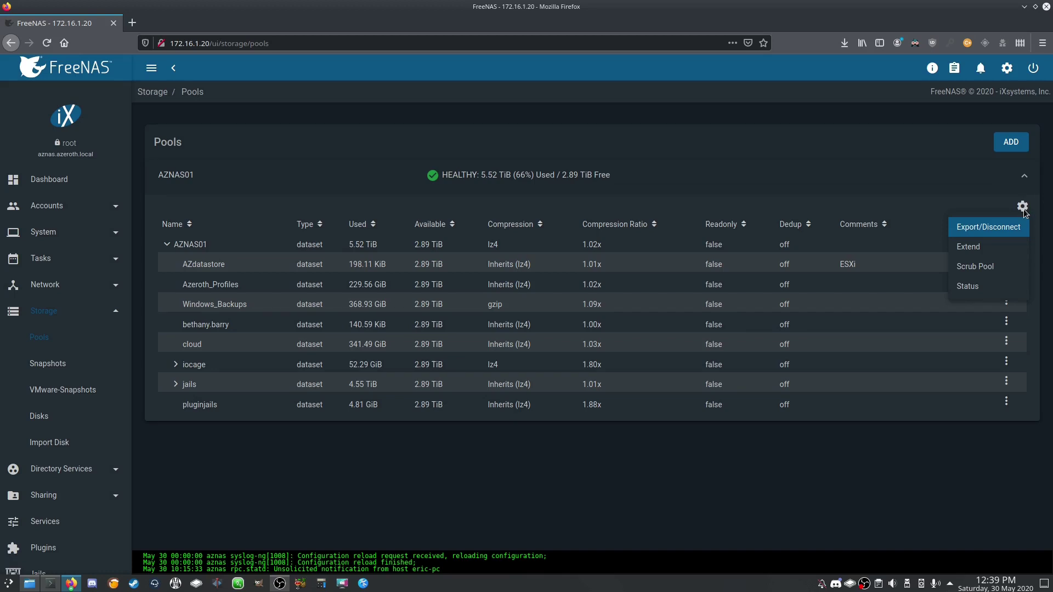
pyautogui.click(965, 287)
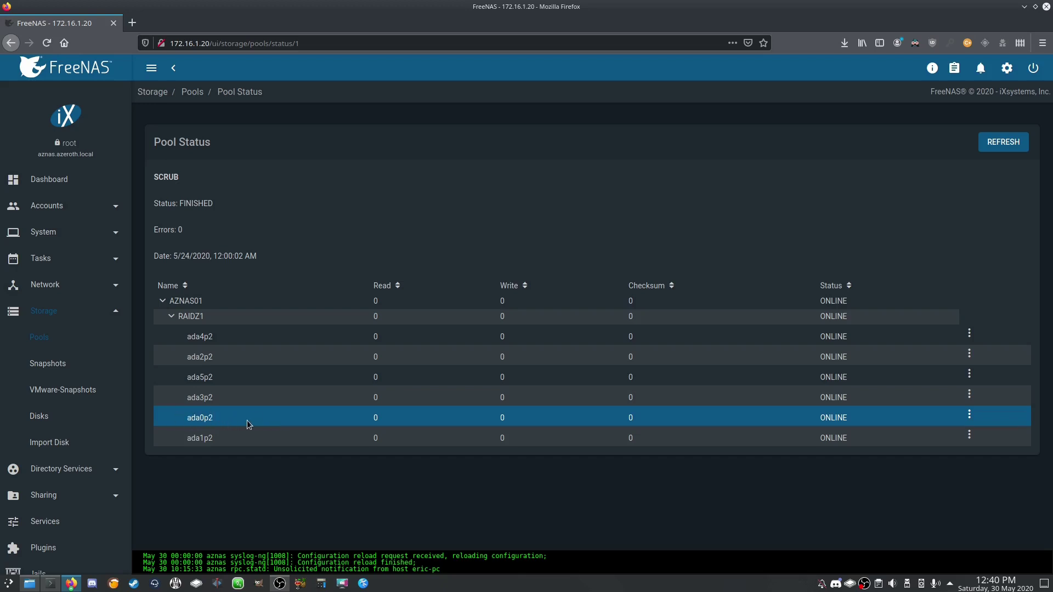
# Step: Take disk ada0p2 offline in pool AZNAS01, confirming the action
pyautogui.click(969, 416)
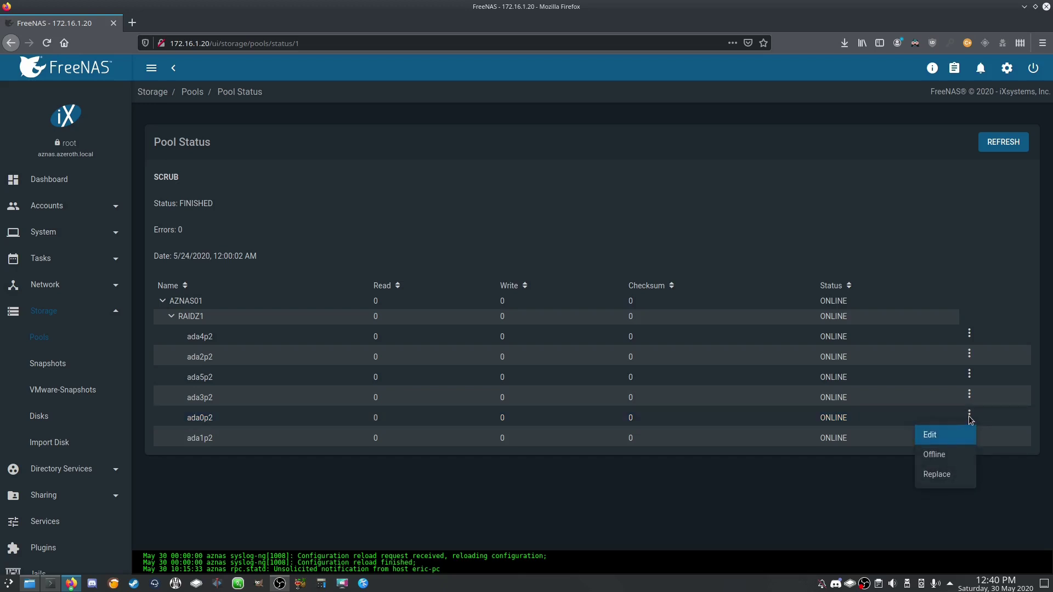
pyautogui.click(934, 455)
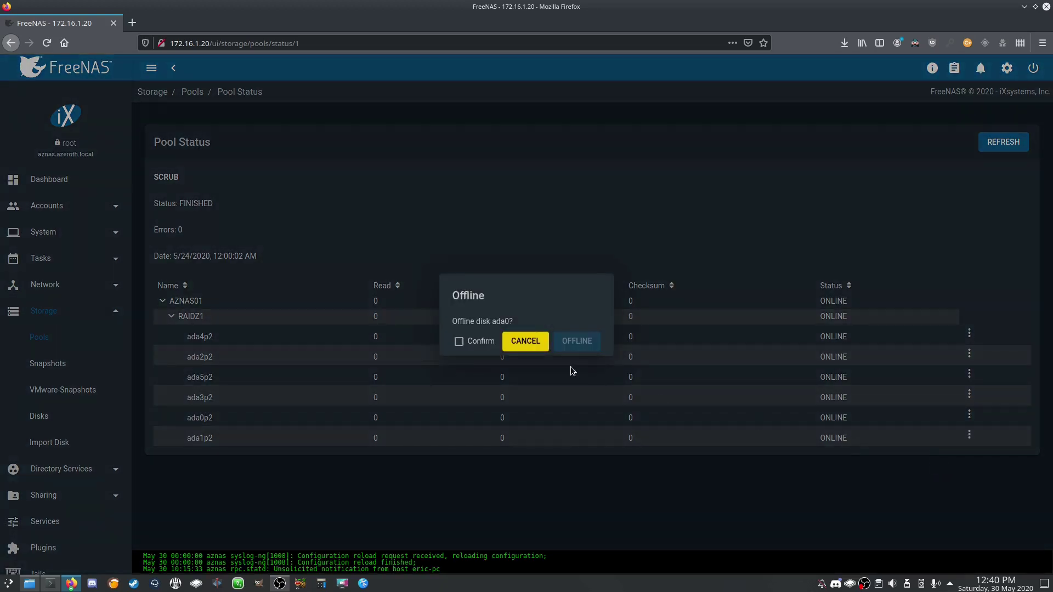
pyautogui.click(459, 341)
pyautogui.click(577, 341)
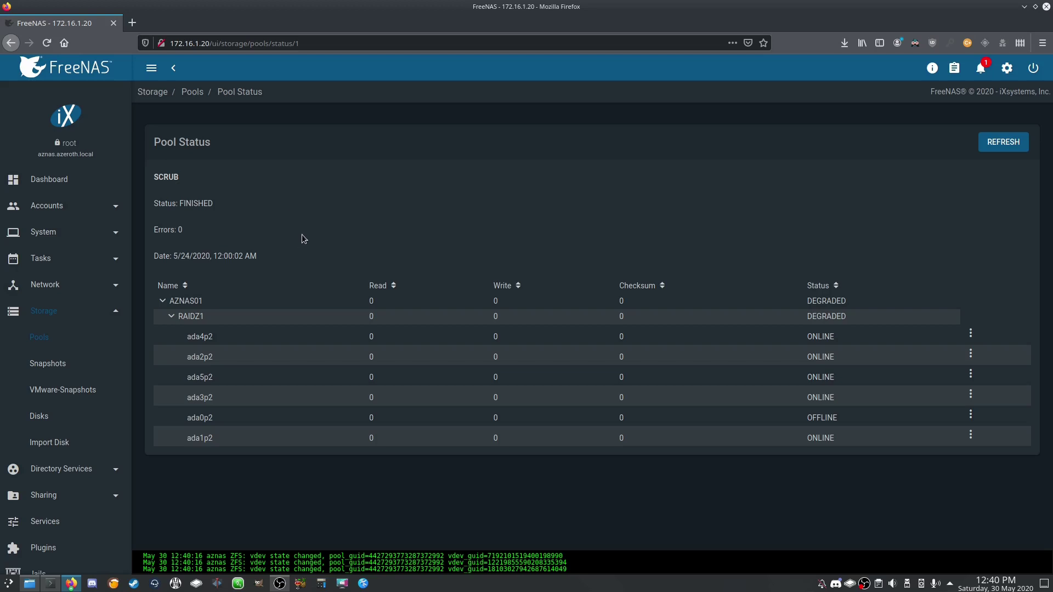
# Step: Shut down the FreeNAS system, confirming the shutdown
pyautogui.click(1032, 68)
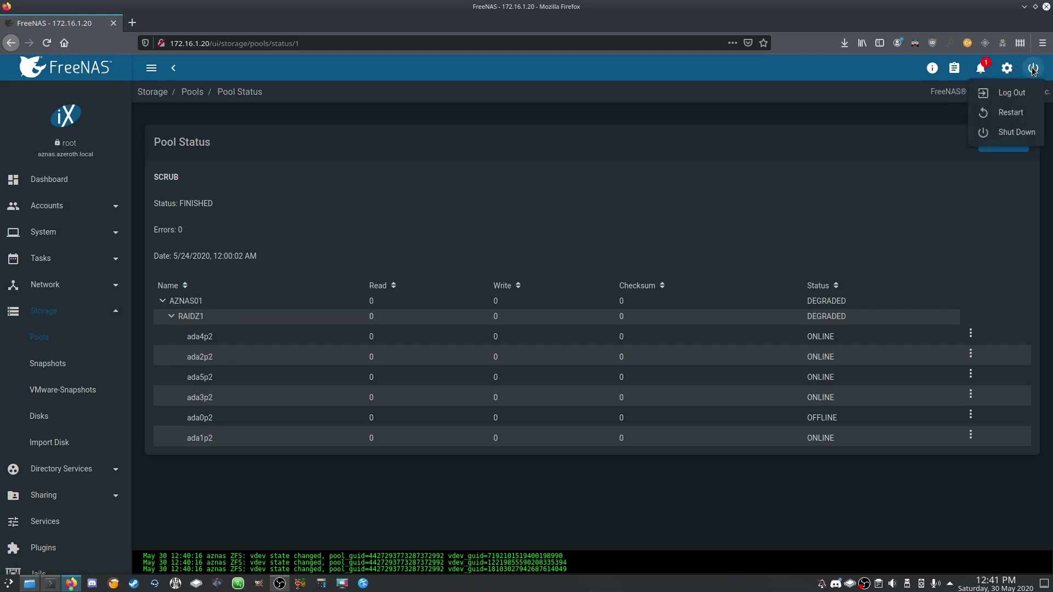
pyautogui.click(1000, 133)
pyautogui.click(451, 341)
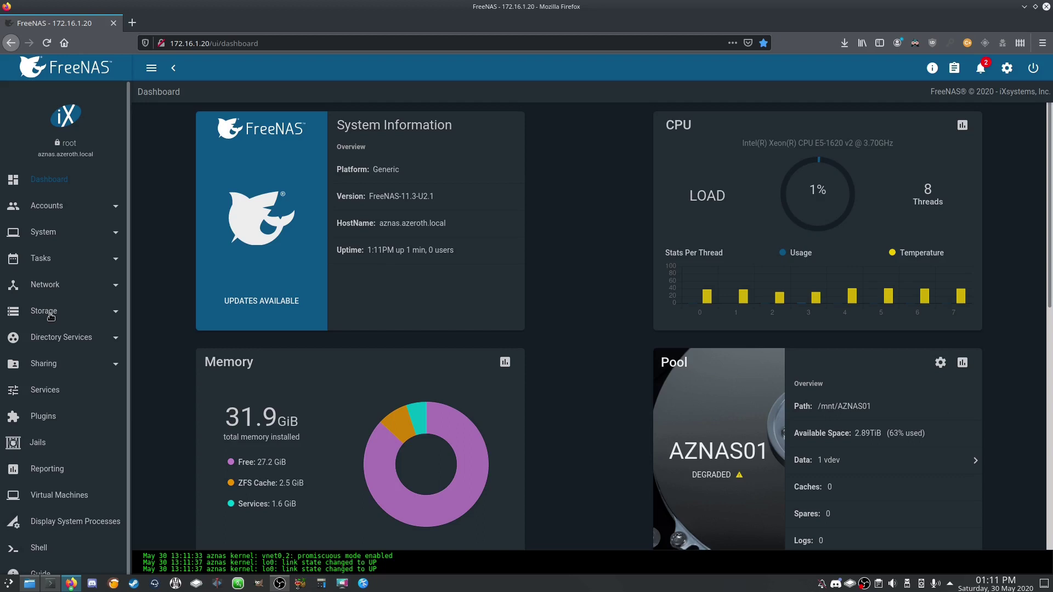
# Step: Open AZNAS01's Pool Status and highlight the removed disk's OFFLINE gptid entry
pyautogui.click(50, 316)
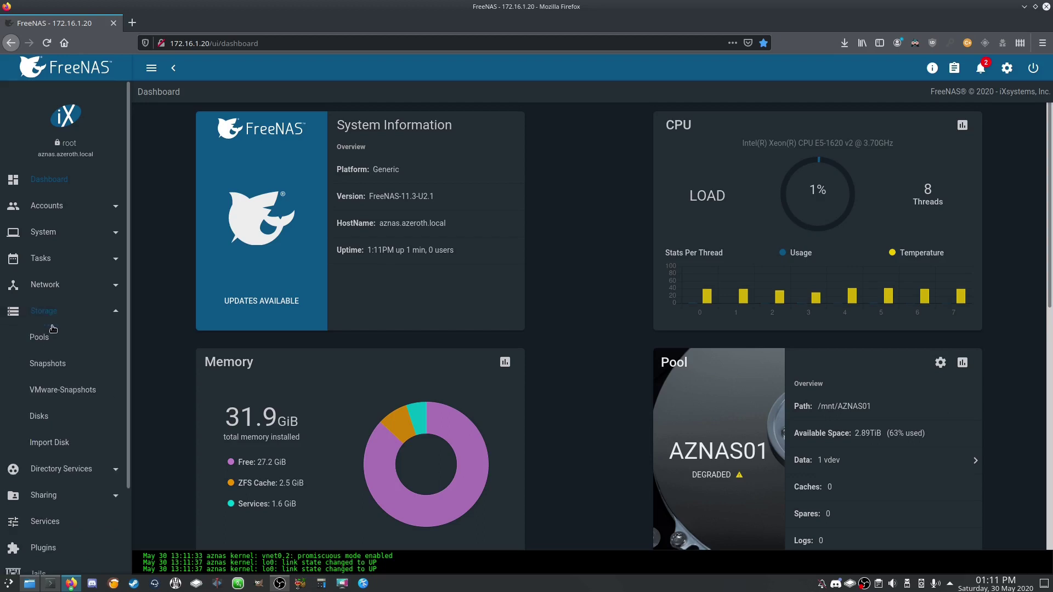
pyautogui.click(47, 343)
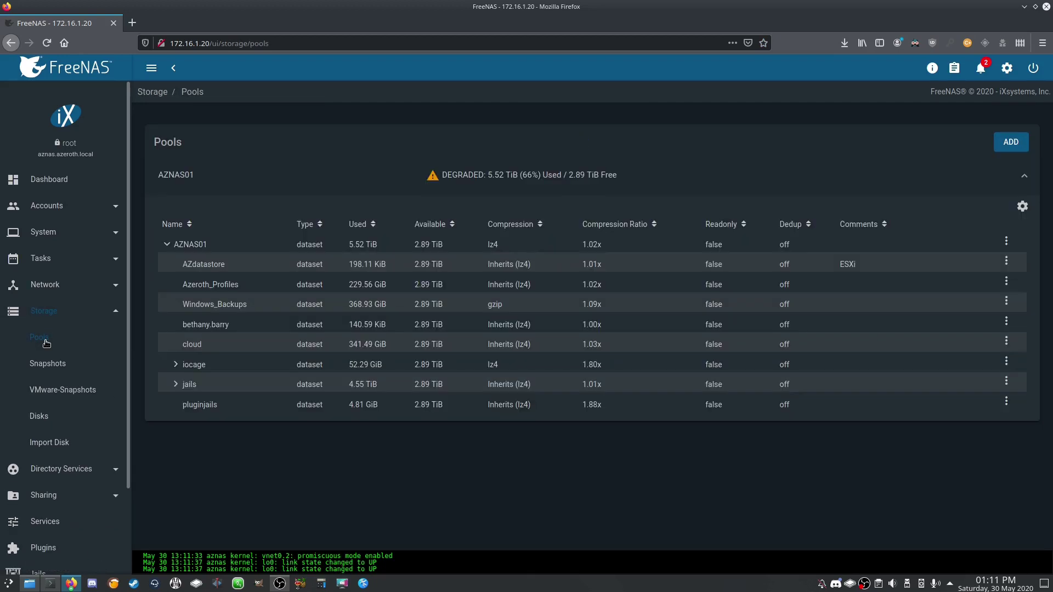
pyautogui.click(1022, 206)
pyautogui.click(967, 287)
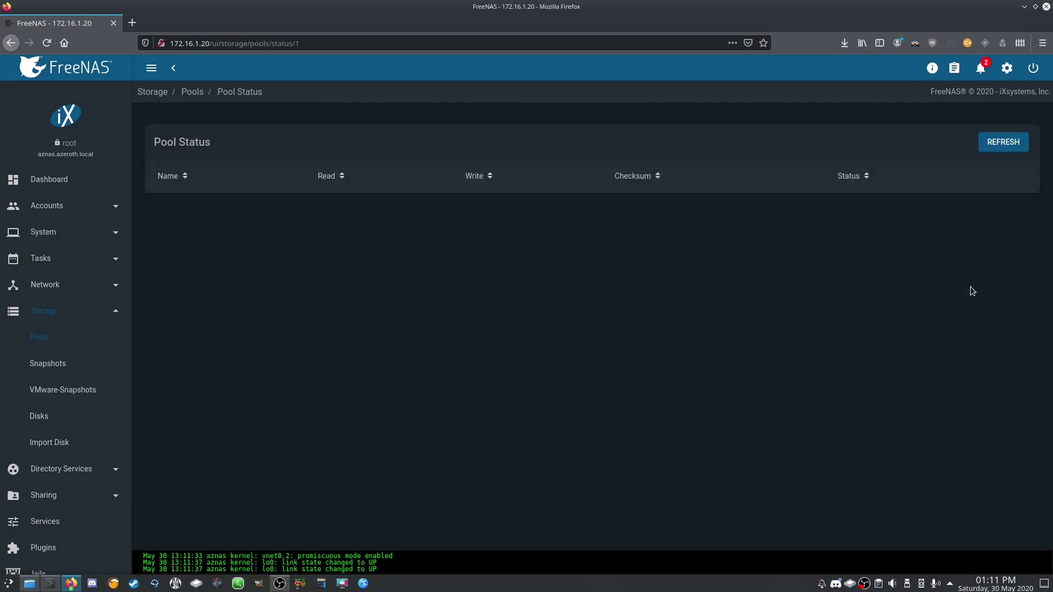
pyautogui.click(385, 423)
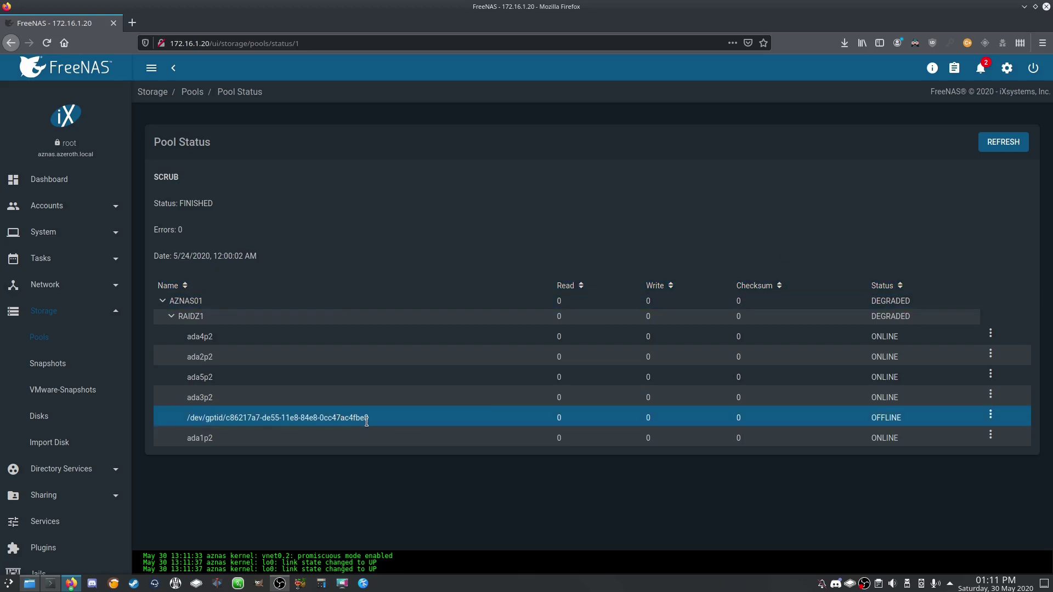
pyautogui.moveTo(373, 421)
pyautogui.mouseDown()
pyautogui.moveTo(211, 421)
pyautogui.moveTo(385, 418)
pyautogui.mouseUp()
# Step: Replace the offline gptid disk with ada0 as the new member disk
pyautogui.click(990, 414)
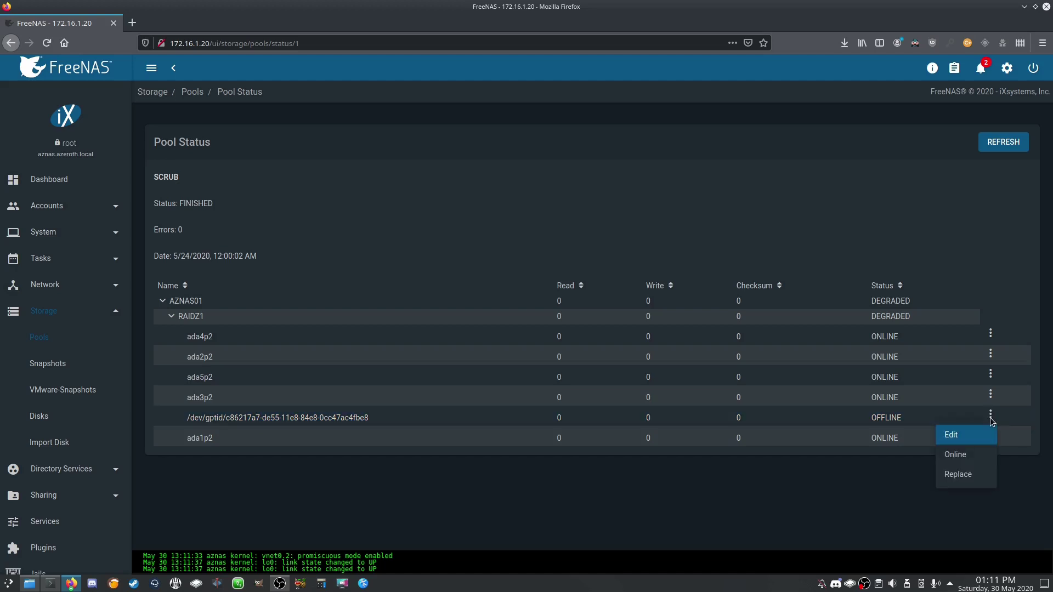
pyautogui.click(964, 475)
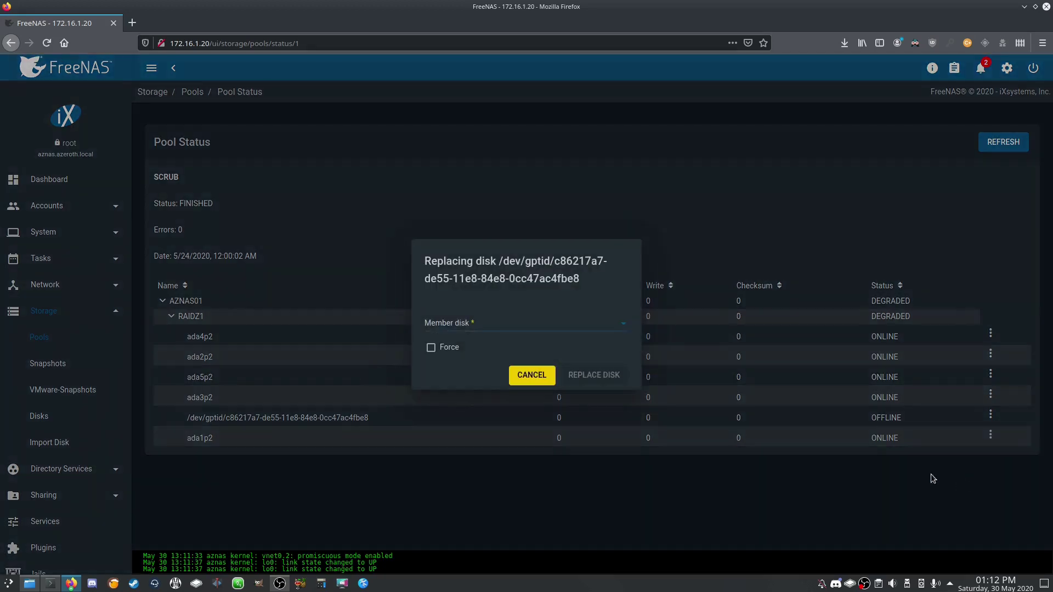
pyautogui.click(498, 329)
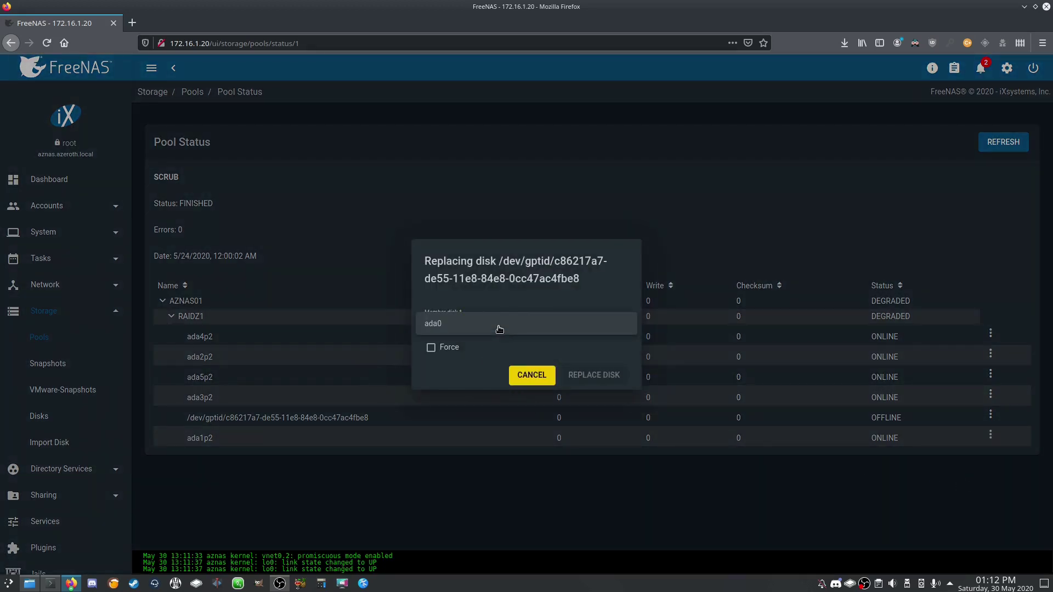
pyautogui.click(477, 328)
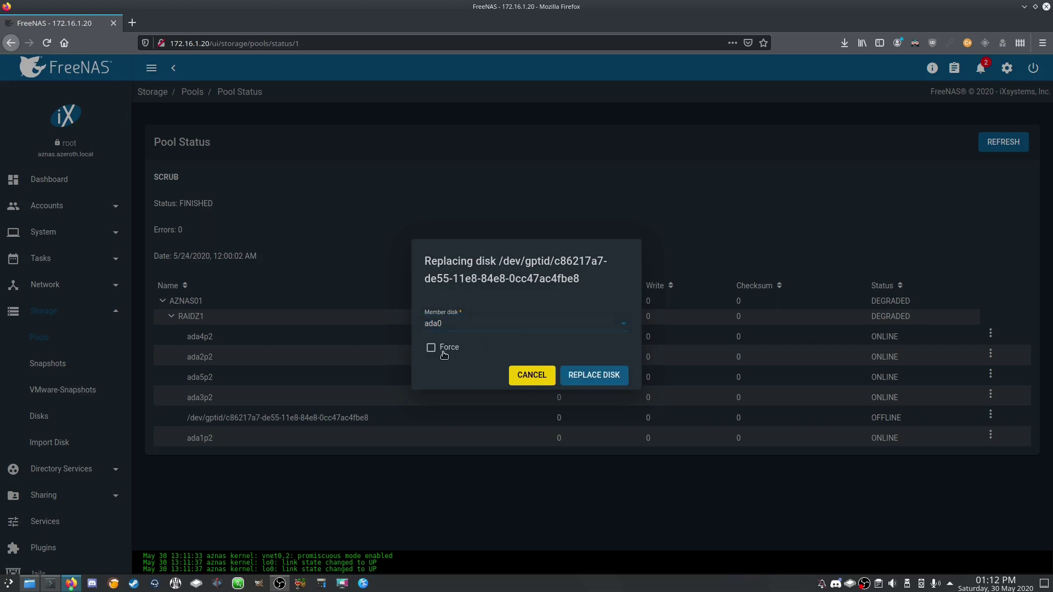
pyautogui.click(588, 377)
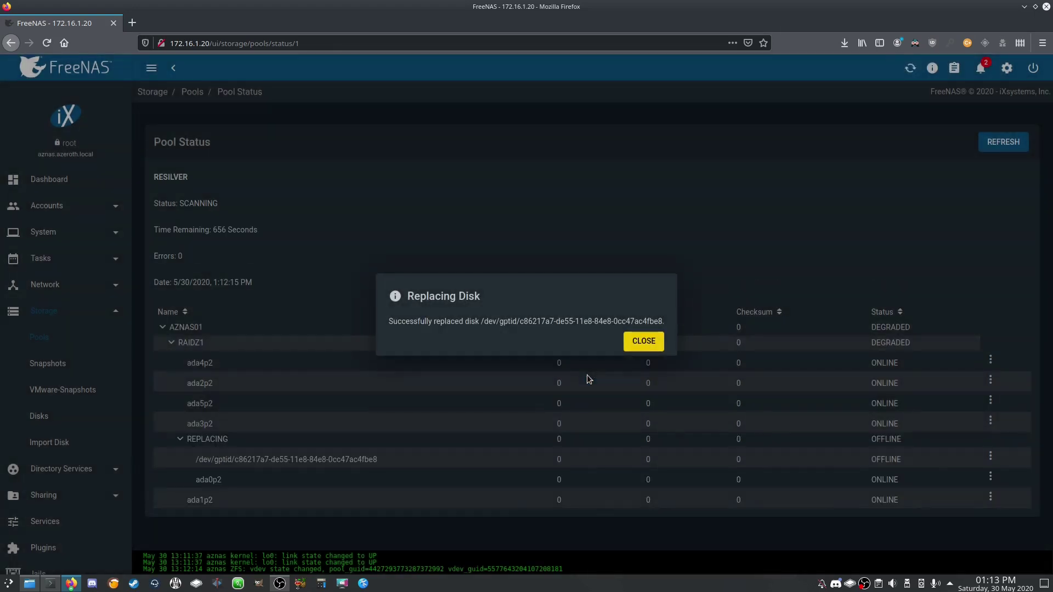
# Step: Dismiss the success message, review swap-device lines in the console log, and highlight that resilvering finished
pyautogui.click(644, 342)
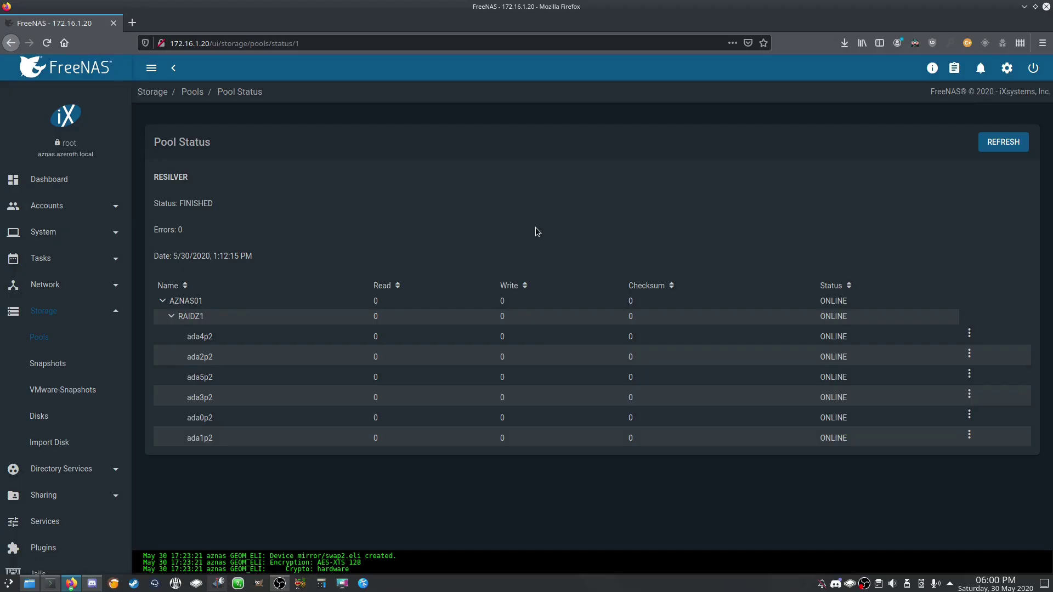
pyautogui.click(380, 561)
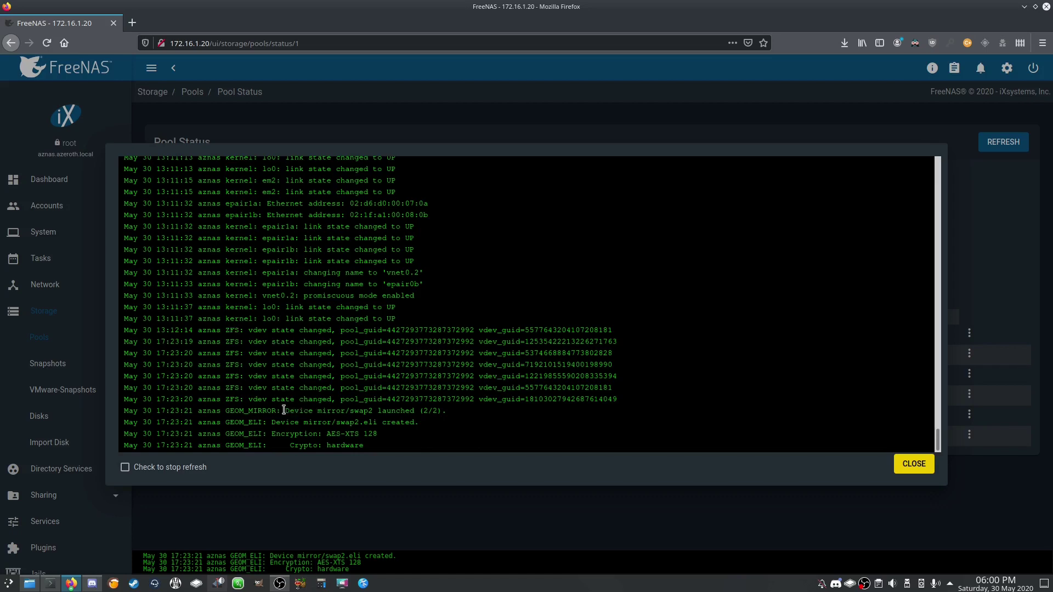
pyautogui.moveTo(283, 410); pyautogui.dragTo(470, 430)
pyautogui.click(912, 464)
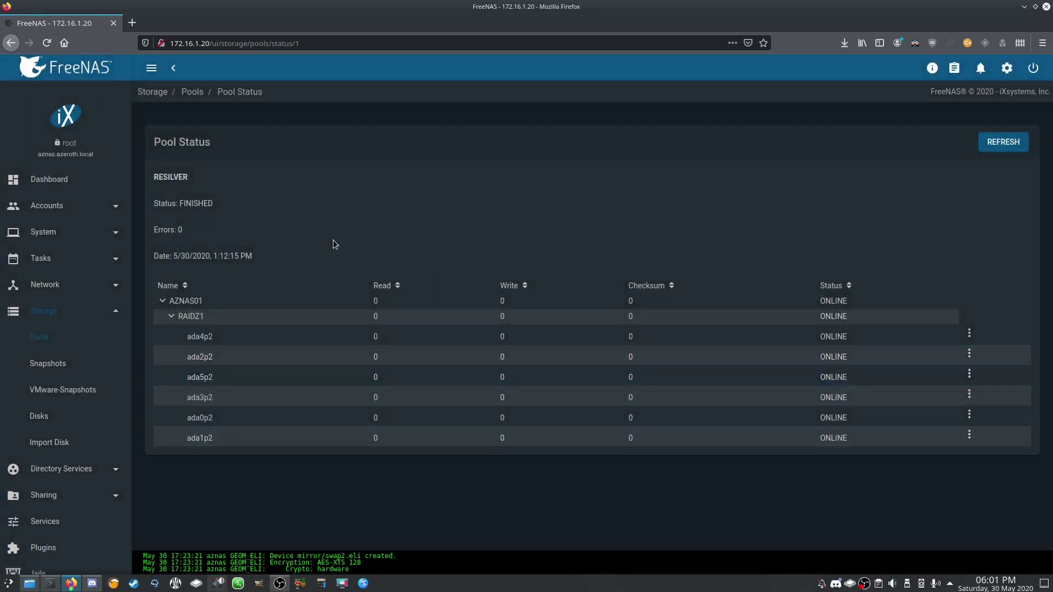
pyautogui.moveTo(166, 200); pyautogui.dragTo(229, 206)
pyautogui.click(282, 216)
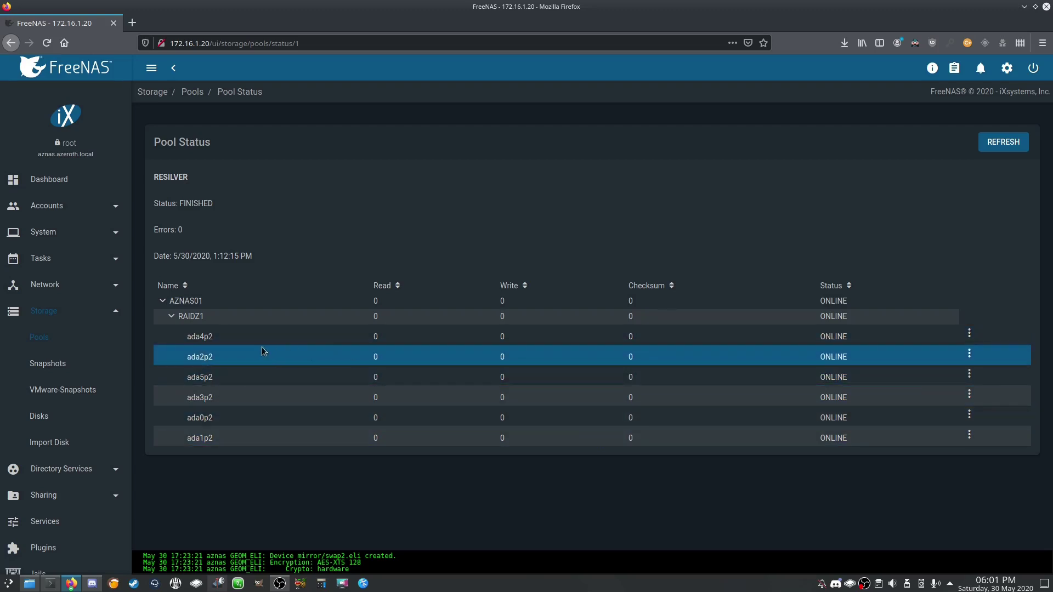
# Step: Go back to Pools and collapse AZNAS01's dataset table, showing the pool HEALTHY
pyautogui.click(46, 342)
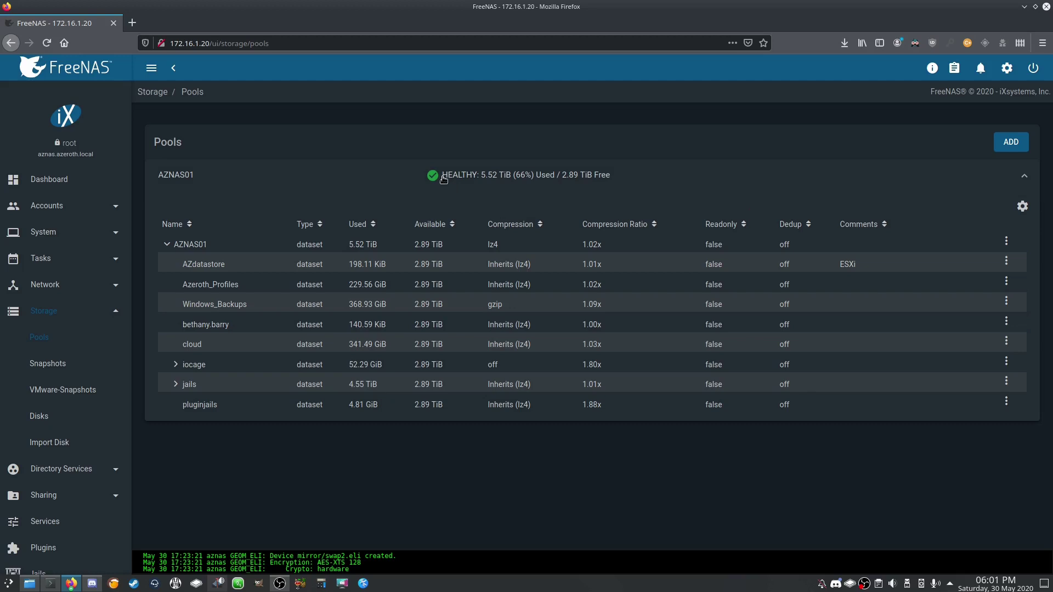
pyautogui.moveTo(444, 180); pyautogui.dragTo(642, 185)
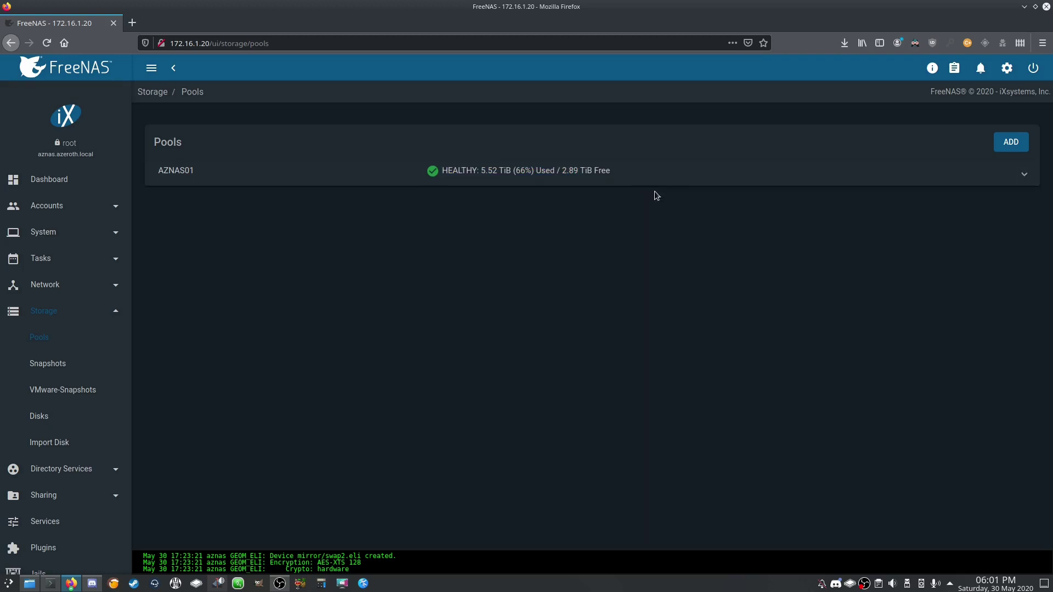